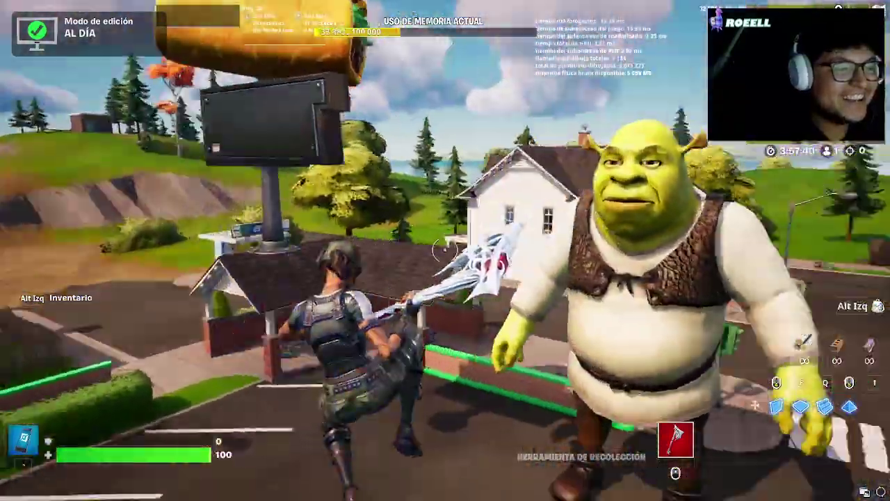
Step: Accept the entered creator code in the Apoya a un creador prompt
{"action": "key", "text": "c"}
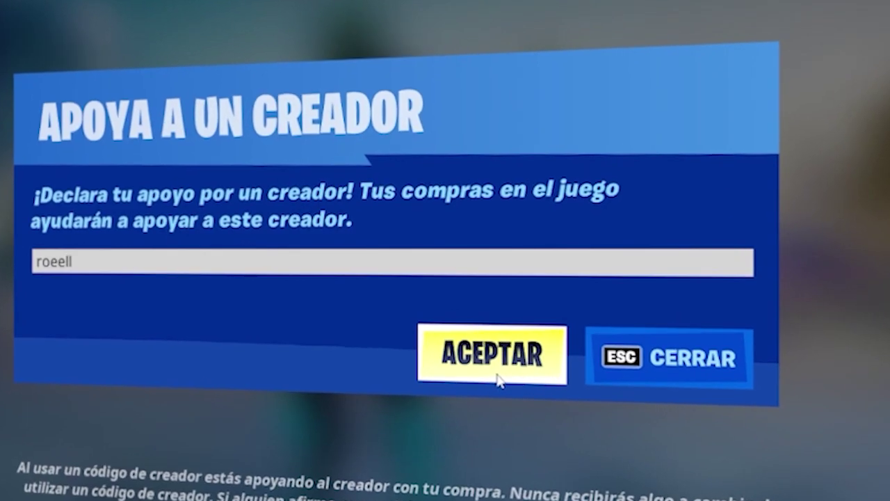
{"action": "left_click", "coordinate": [477, 358]}
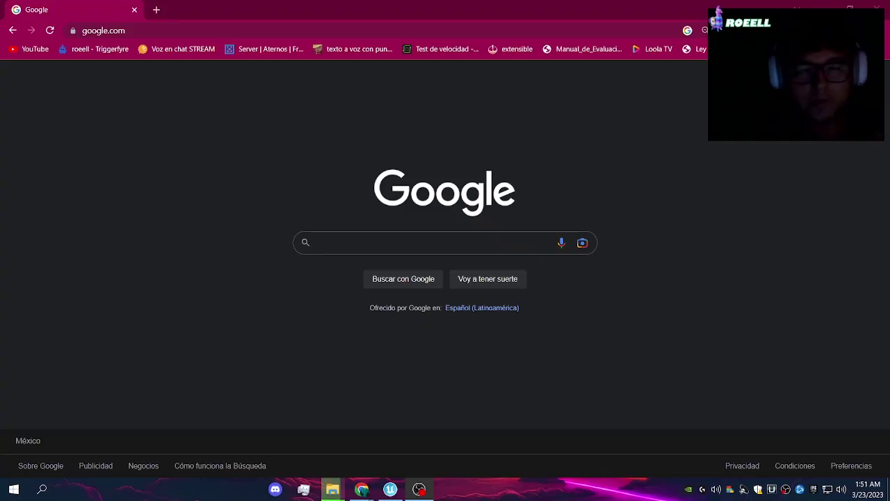
Step: Search Google for 'shrek modelo 3d' and look over the results
{"action": "left_click", "coordinate": [432, 245]}
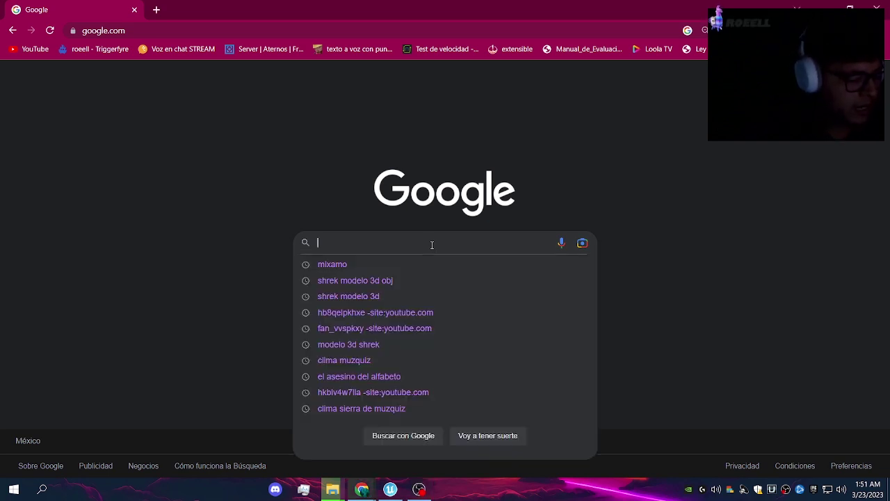
{"action": "type", "text": "shrek mod"}
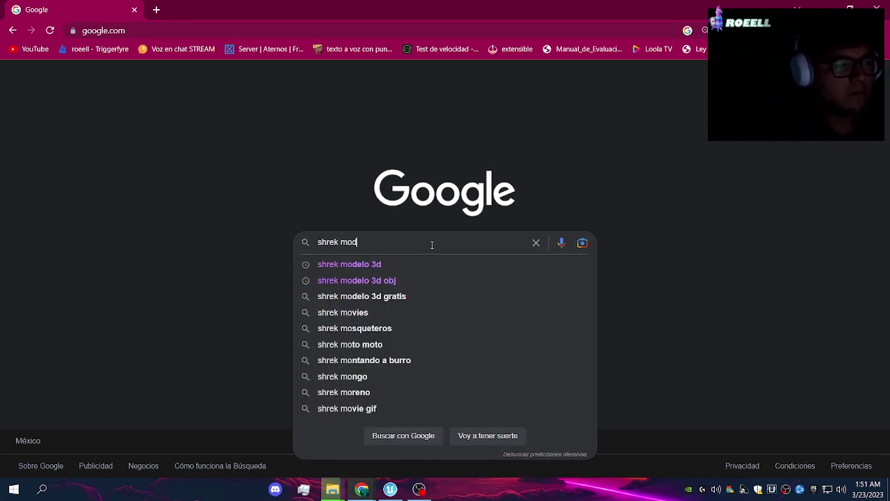
{"action": "type", "text": "elo 3d"}
{"action": "key", "text": "Return"}
{"action": "scroll", "coordinate": [208, 356], "scroll_direction": "down", "scroll_amount": 3}
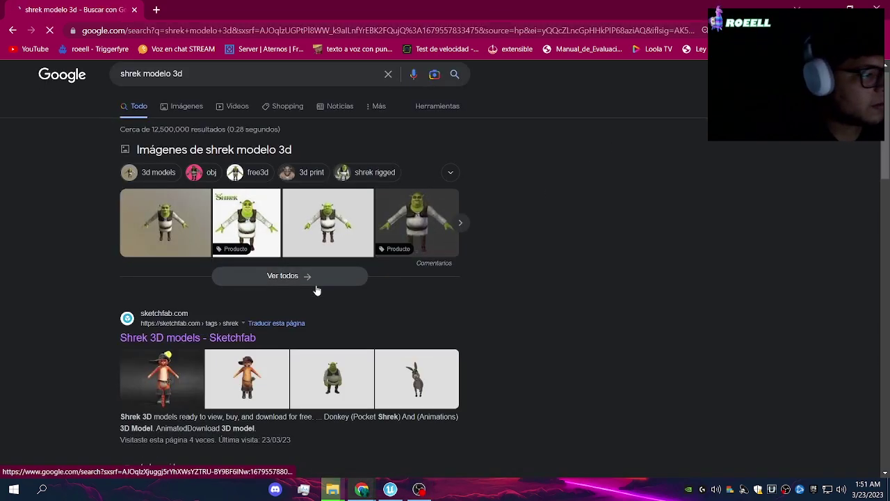
{"action": "scroll", "coordinate": [196, 286], "scroll_direction": "up", "scroll_amount": 1}
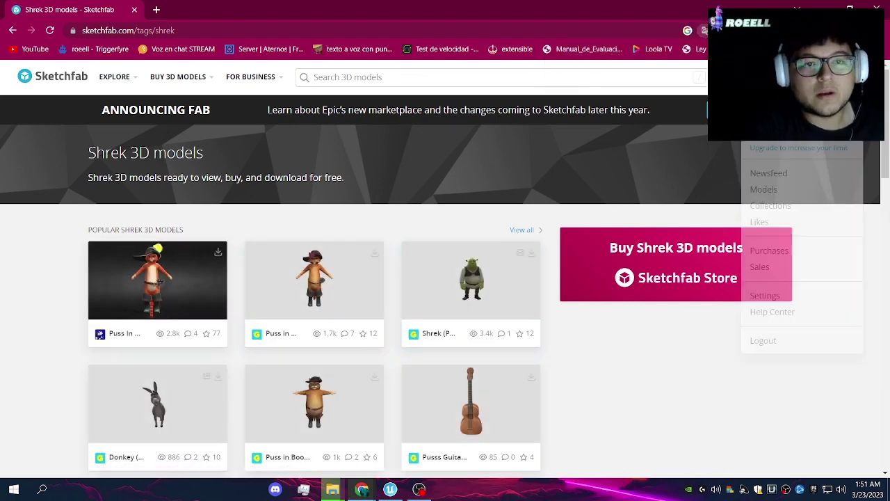
Step: Download the Shrek (Pocket Shrek) model from Sketchfab in its original fbx format
{"action": "left_click", "coordinate": [485, 289]}
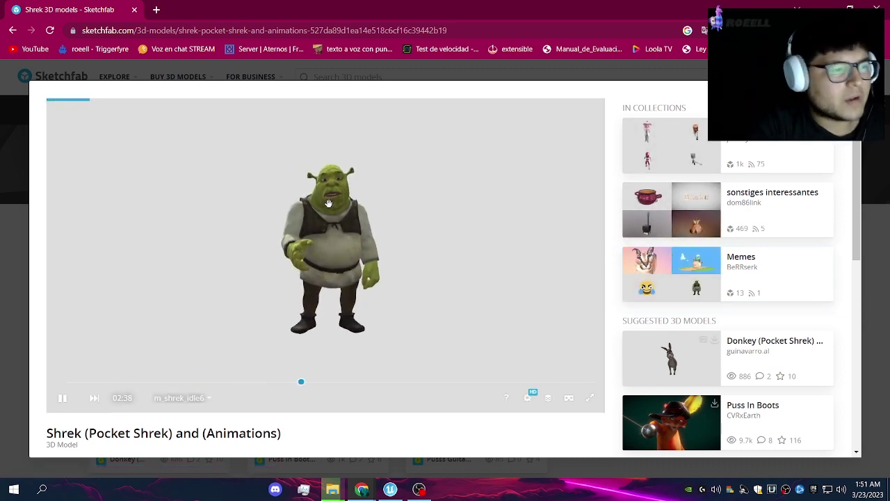
{"action": "scroll", "coordinate": [716, 279], "scroll_direction": "down", "scroll_amount": 3}
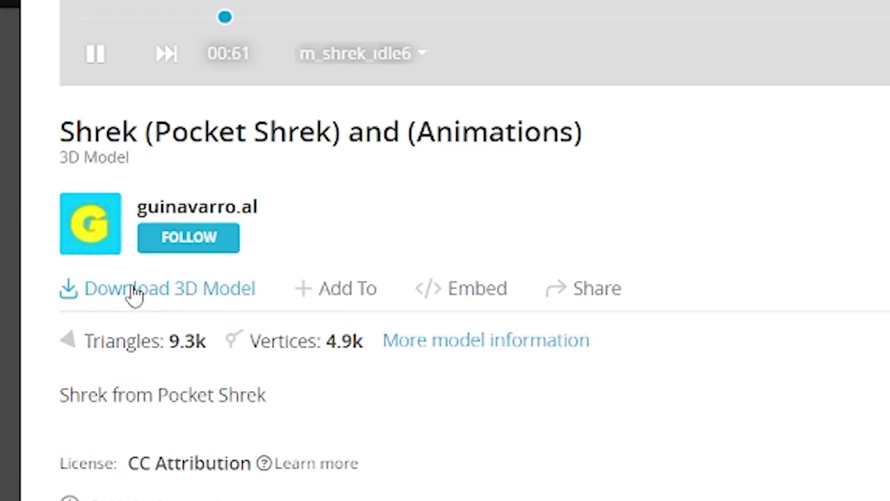
{"action": "left_click", "coordinate": [134, 294]}
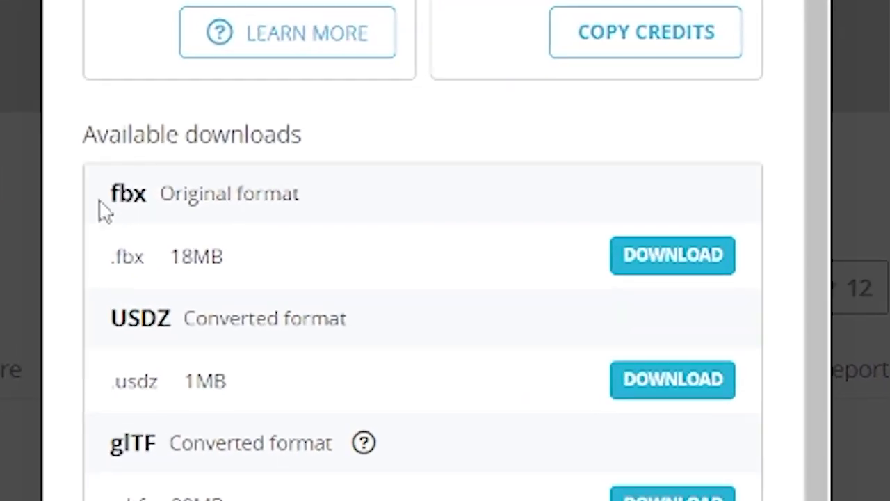
{"action": "left_click_drag", "start_coordinate": [162, 198], "coordinate": [296, 189]}
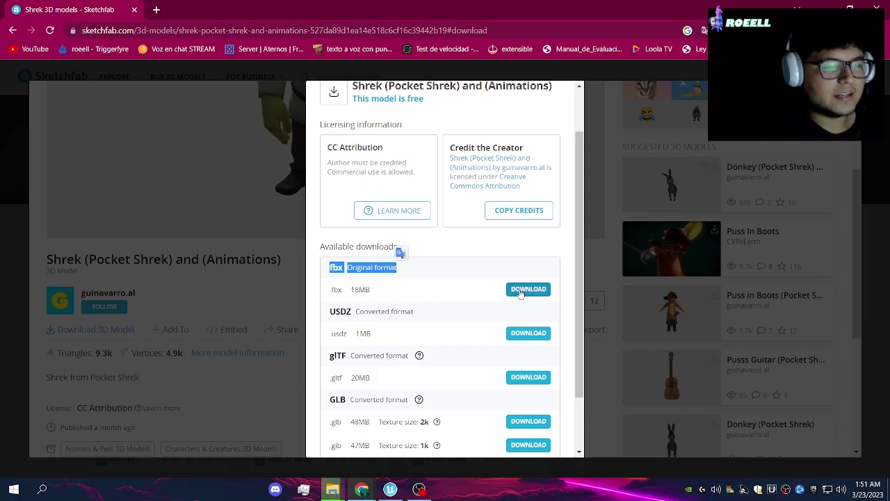
{"action": "left_click", "coordinate": [513, 294]}
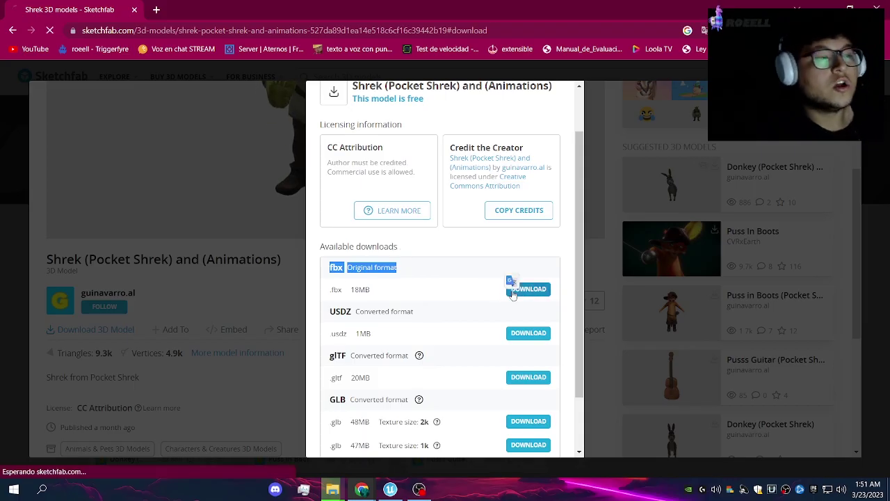
{"action": "key", "text": "super+d"}
Step: Paste the downloaded Shrek zip into the Modelo 3D UEFN folder on HDD (D:)
{"action": "left_click_drag", "start_coordinate": [466, 93], "coordinate": [514, 187]}
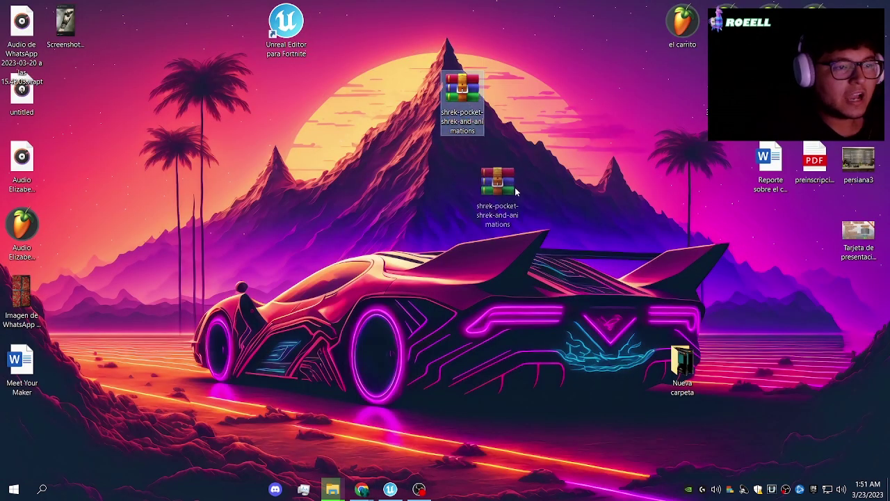
{"action": "left_click_drag", "start_coordinate": [489, 238], "coordinate": [516, 140]}
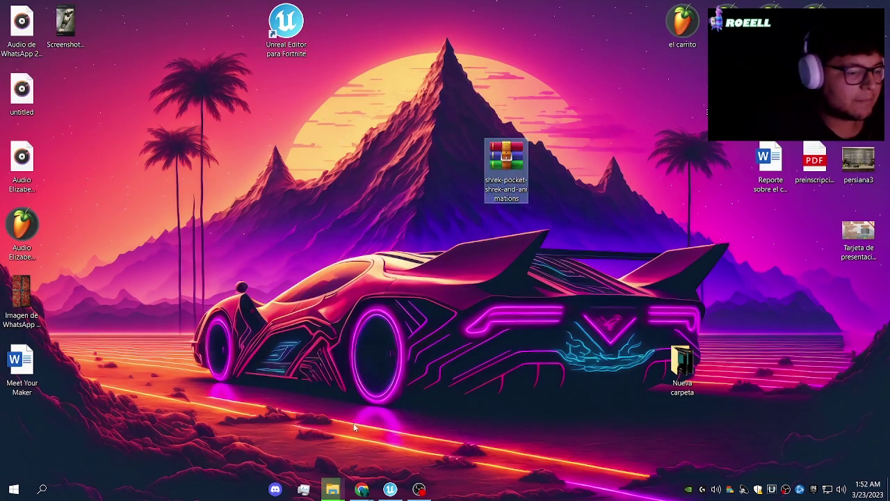
{"action": "left_click", "coordinate": [333, 491]}
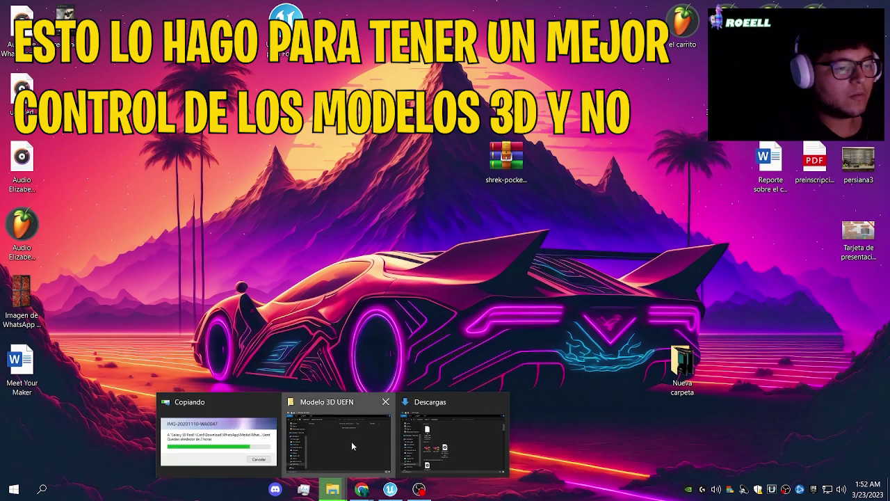
{"action": "left_click", "coordinate": [351, 441]}
{"action": "left_click", "coordinate": [49, 265]}
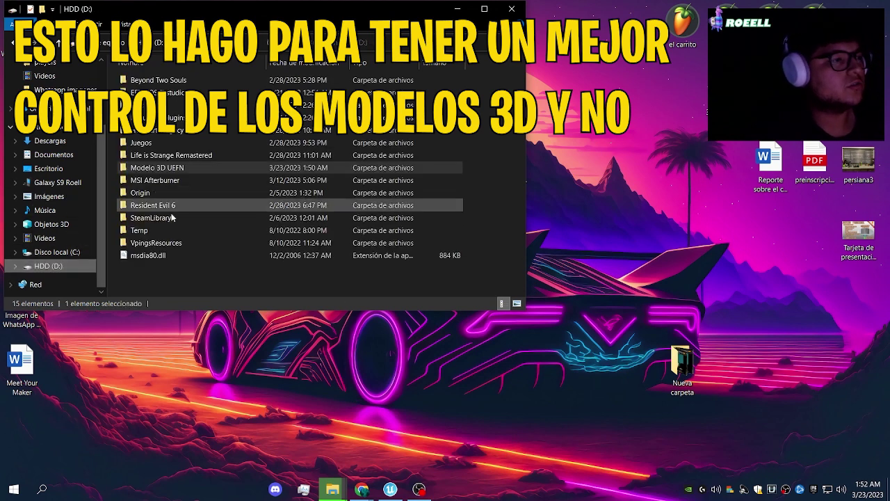
{"action": "double_click", "coordinate": [157, 173]}
{"action": "mouse_move", "coordinate": [312, 5]}
{"action": "left_mouse_down"}
{"action": "mouse_move", "coordinate": [443, 181]}
{"action": "mouse_move", "coordinate": [444, 116]}
{"action": "left_mouse_up"}
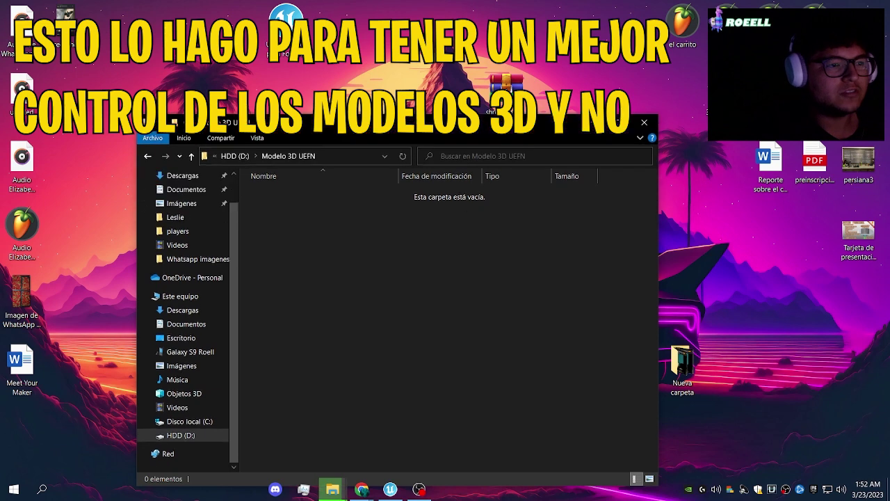
{"action": "key", "text": "ctrl+v"}
Step: Extract the Shrek zip into the folder and delete the archive
{"action": "right_click", "coordinate": [315, 199]}
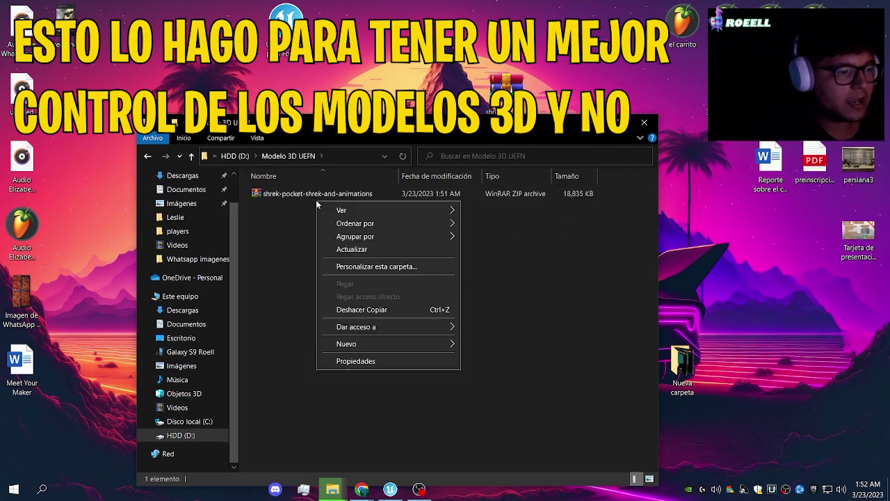
{"action": "right_click", "coordinate": [303, 196]}
{"action": "left_click", "coordinate": [352, 244]}
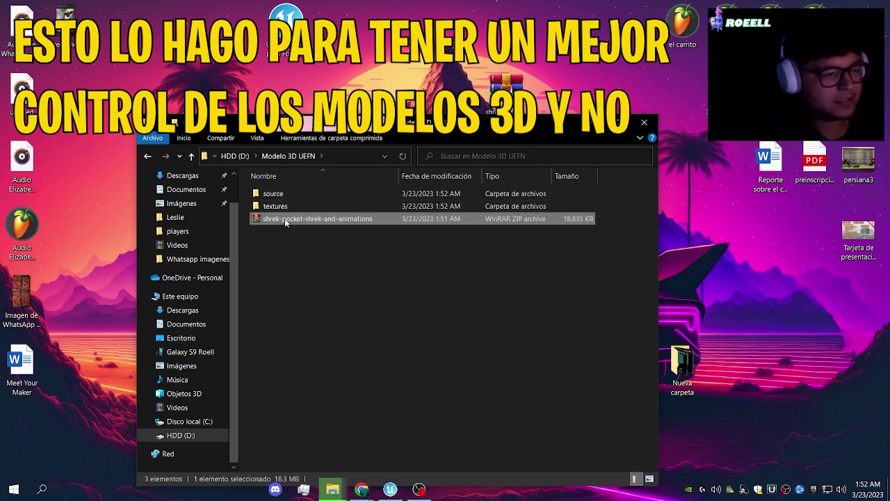
{"action": "key", "text": "Delete"}
Step: Create a new folder named 'Shrek' and move source and textures into it
{"action": "right_click", "coordinate": [294, 251]}
{"action": "mouse_move", "coordinate": [356, 395]}
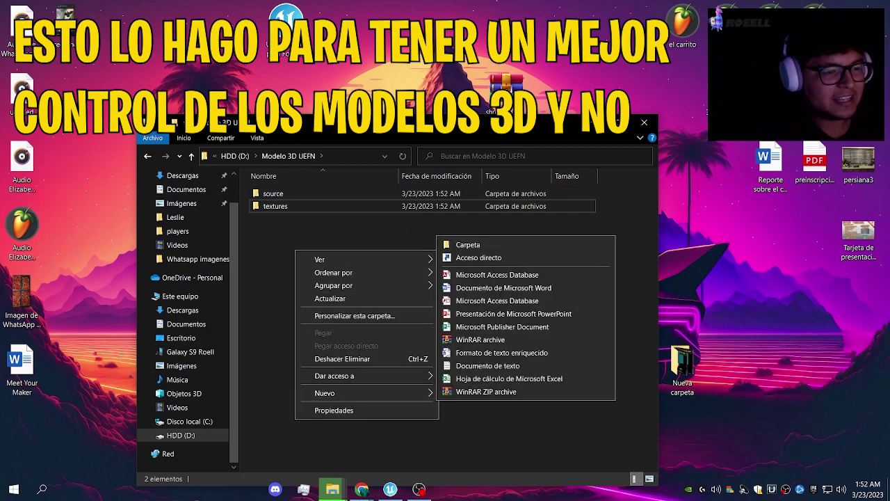
{"action": "left_click", "coordinate": [469, 245]}
{"action": "type", "text": "Shrek"}
{"action": "key", "text": "Return"}
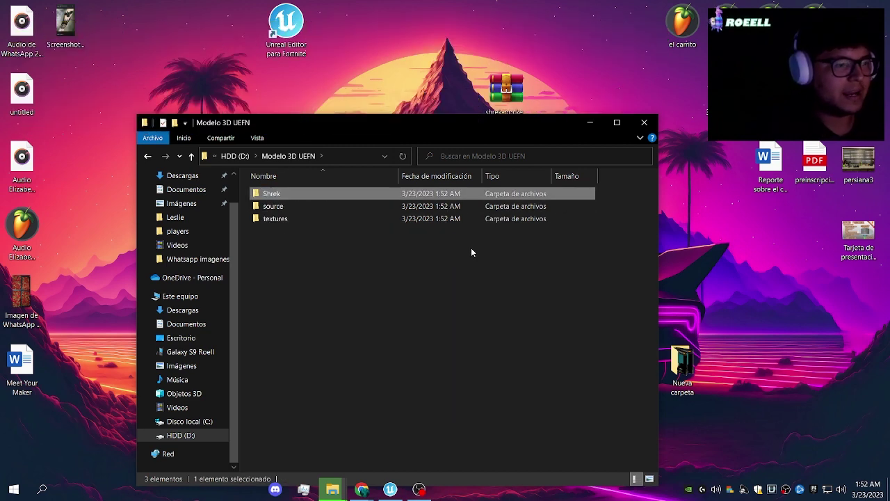
{"action": "mouse_move", "coordinate": [466, 248]}
{"action": "left_mouse_down"}
{"action": "mouse_move", "coordinate": [382, 206]}
{"action": "mouse_move", "coordinate": [381, 195]}
{"action": "left_mouse_up"}
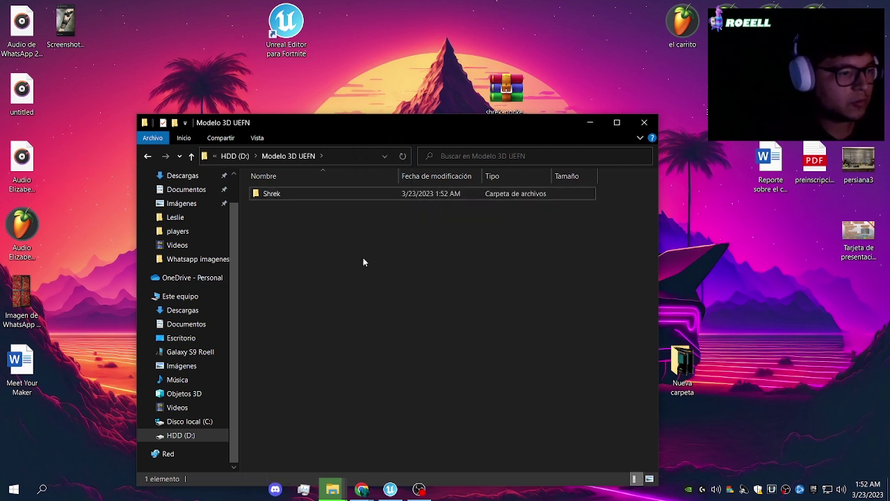
{"action": "left_click", "coordinate": [584, 119]}
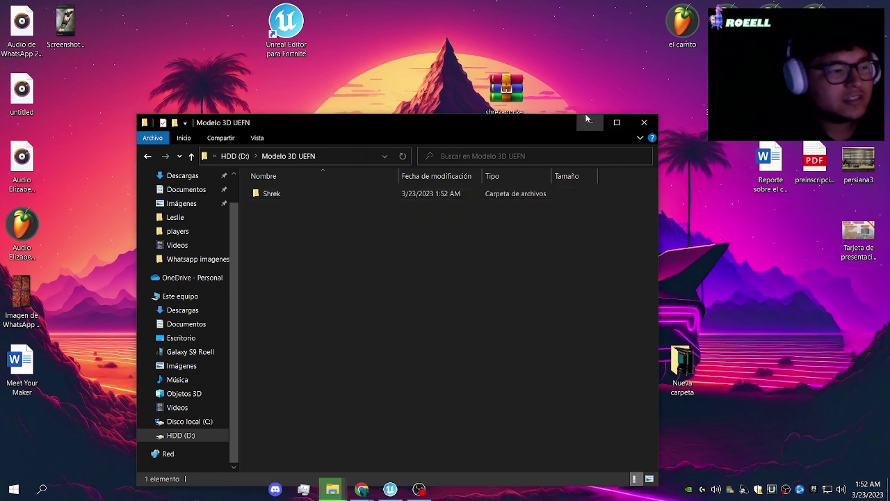
Step: In Shrek > source, extract the Mobile - Pocket Shrek zip and delete the archive
{"action": "double_click", "coordinate": [363, 196]}
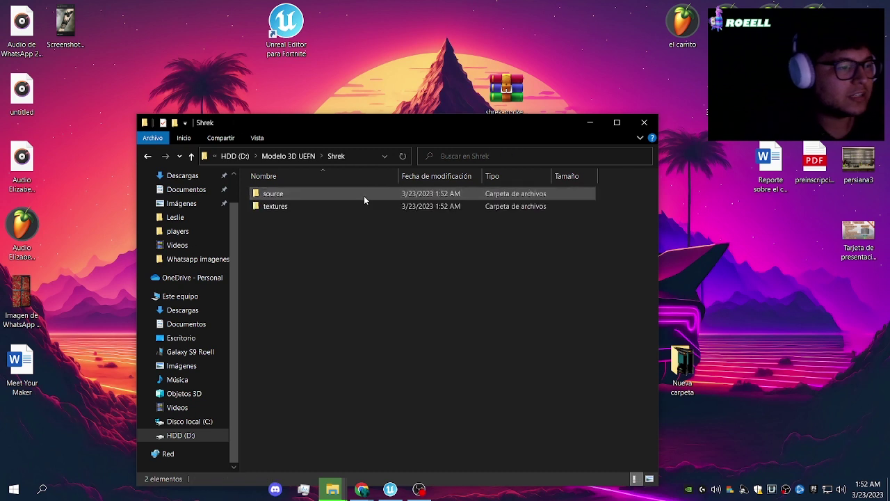
{"action": "double_click", "coordinate": [309, 196]}
{"action": "left_click", "coordinate": [310, 196]}
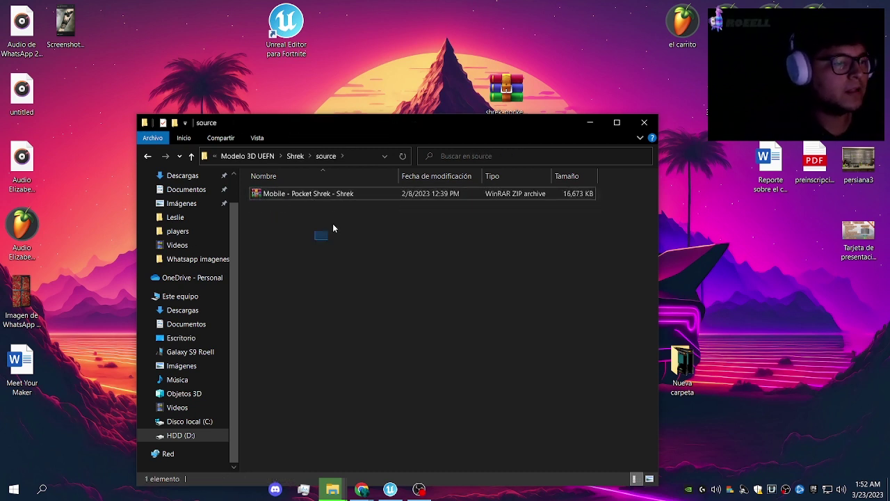
{"action": "right_click", "coordinate": [321, 195]}
{"action": "left_click", "coordinate": [359, 241]}
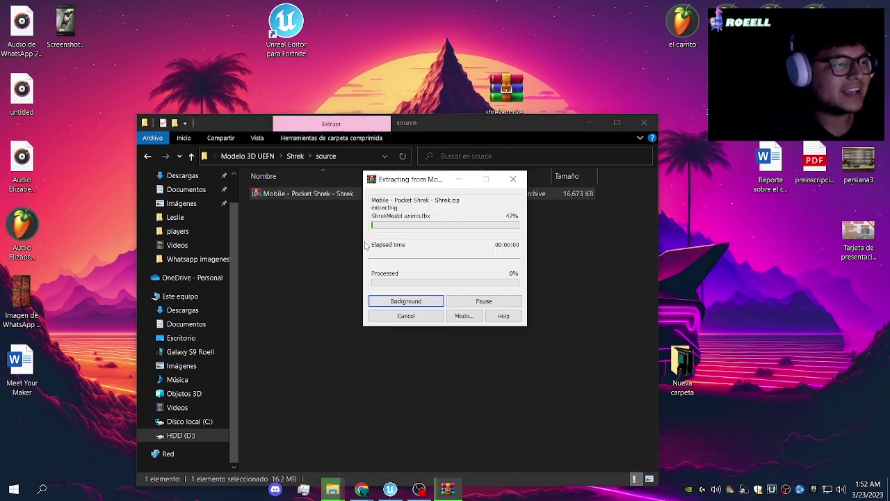
{"action": "left_click", "coordinate": [309, 207]}
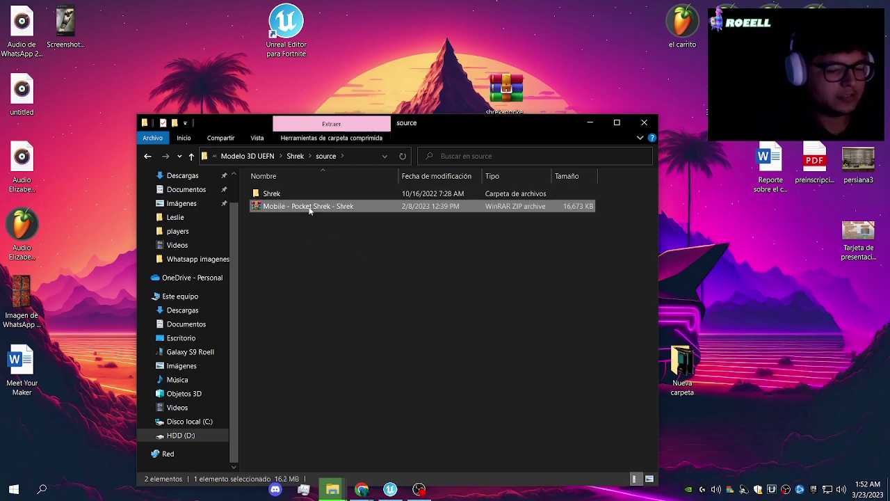
{"action": "key", "text": "Delete"}
Step: Open the extracted Shrek folder and inspect the two ShrekModel FBX files
{"action": "double_click", "coordinate": [304, 196]}
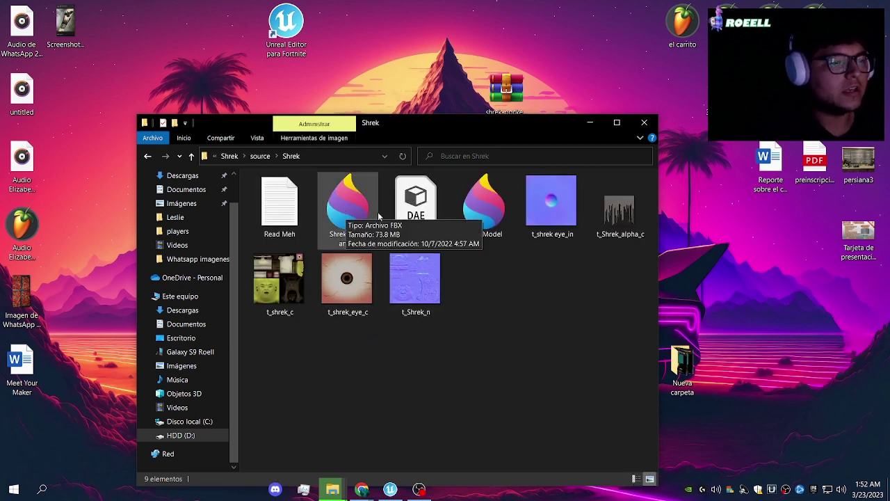
{"action": "left_click", "coordinate": [344, 220]}
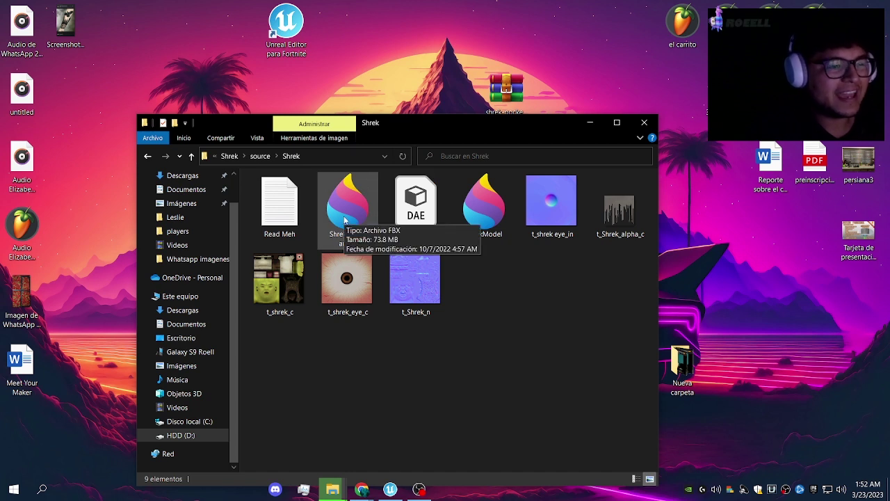
{"action": "left_click", "coordinate": [345, 221]}
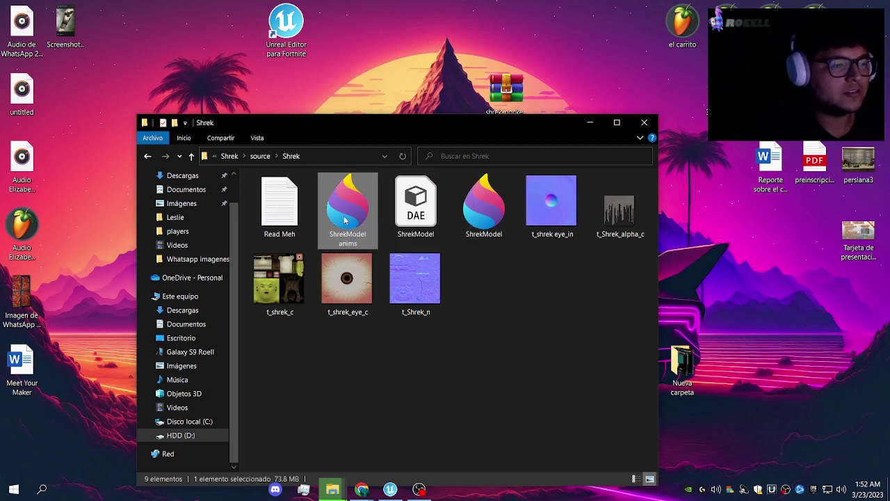
{"action": "left_click", "coordinate": [492, 218]}
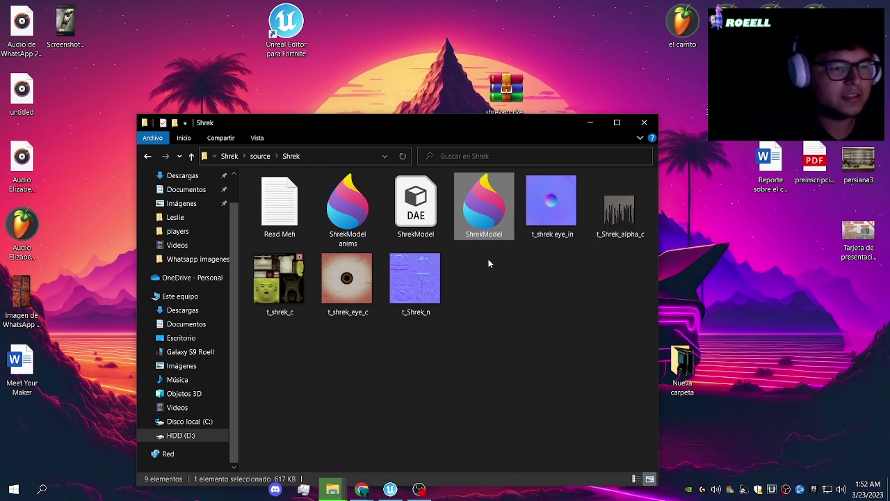
{"action": "left_click_drag", "start_coordinate": [480, 257], "coordinate": [516, 249]}
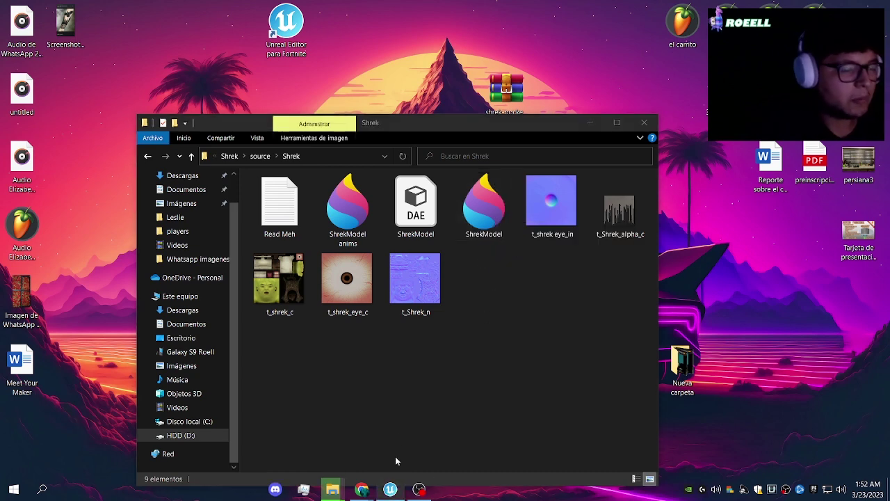
{"action": "left_click", "coordinate": [390, 489]}
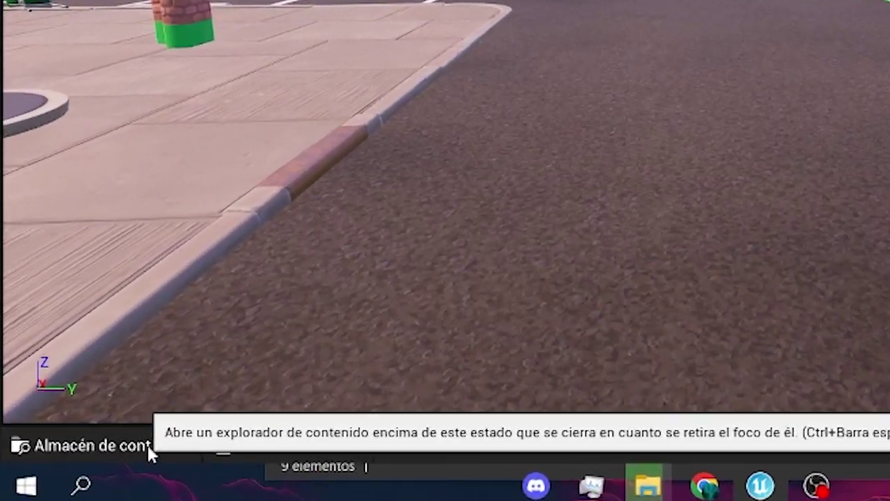
Step: Import ShrekModel and ShrekModel anims FBX files from D:\Modelo 3D UEFN\Shrek\source\Shrek
{"action": "left_click", "coordinate": [171, 450]}
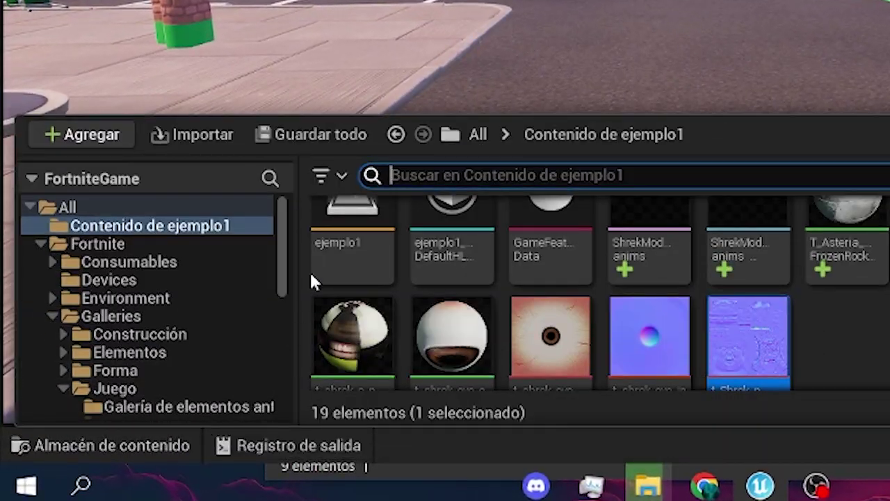
{"action": "left_click", "coordinate": [199, 140]}
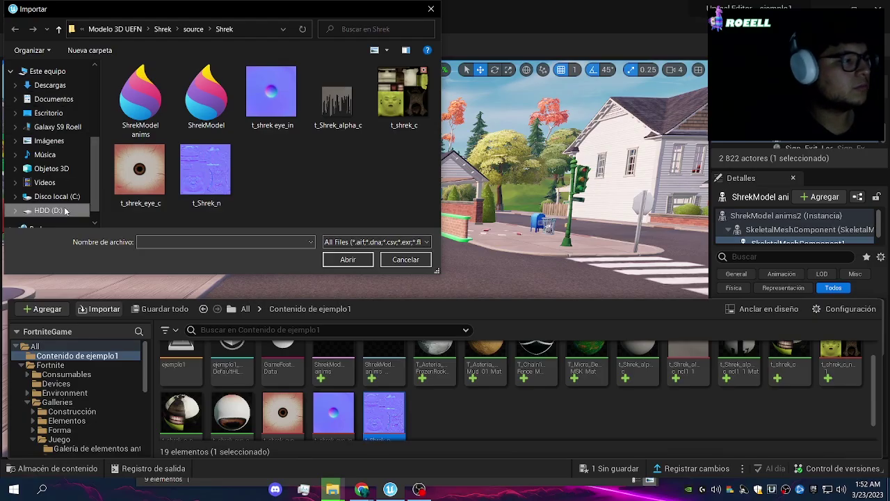
{"action": "left_click", "coordinate": [71, 212]}
{"action": "double_click", "coordinate": [150, 172]}
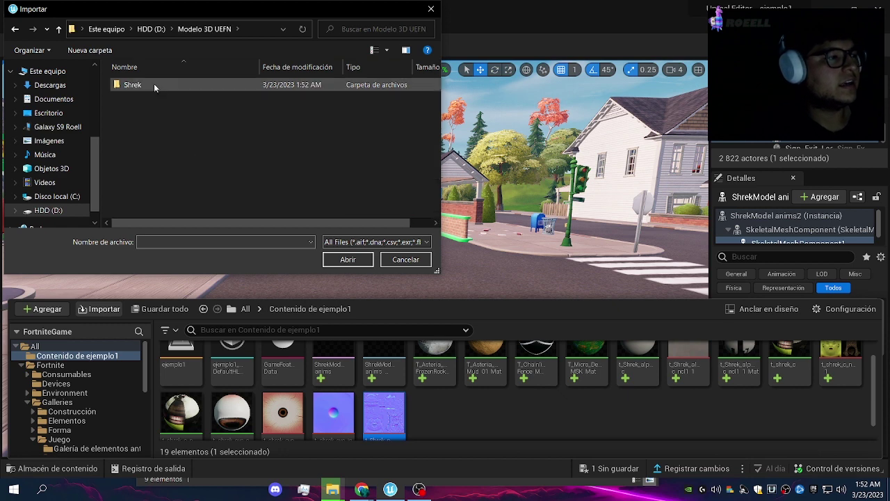
{"action": "double_click", "coordinate": [153, 84]}
{"action": "double_click", "coordinate": [133, 85]}
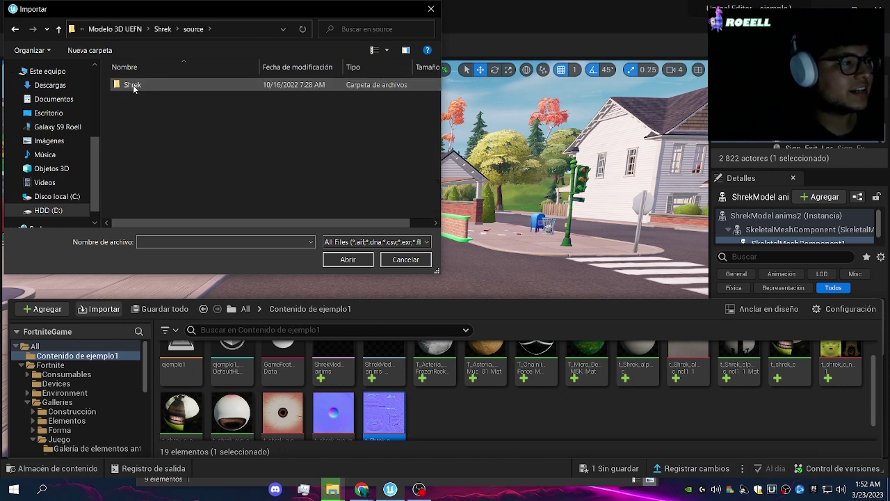
{"action": "double_click", "coordinate": [134, 85]}
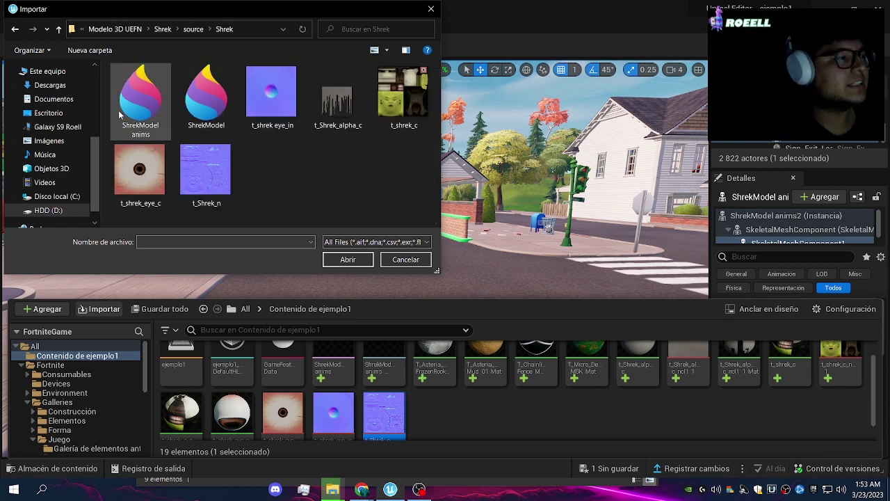
{"action": "left_click", "coordinate": [136, 97]}
{"action": "left_click", "coordinate": [205, 97], "text": "ctrl"}
{"action": "left_click", "coordinate": [283, 162]}
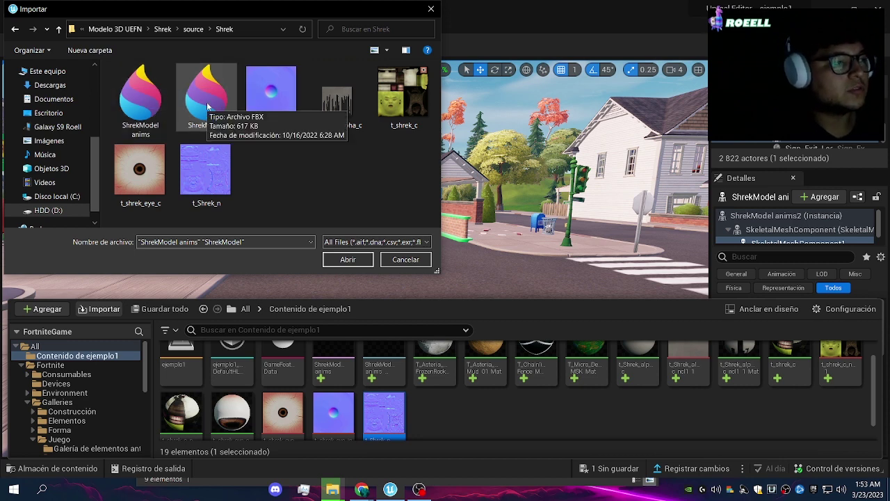
{"action": "left_click", "coordinate": [332, 258]}
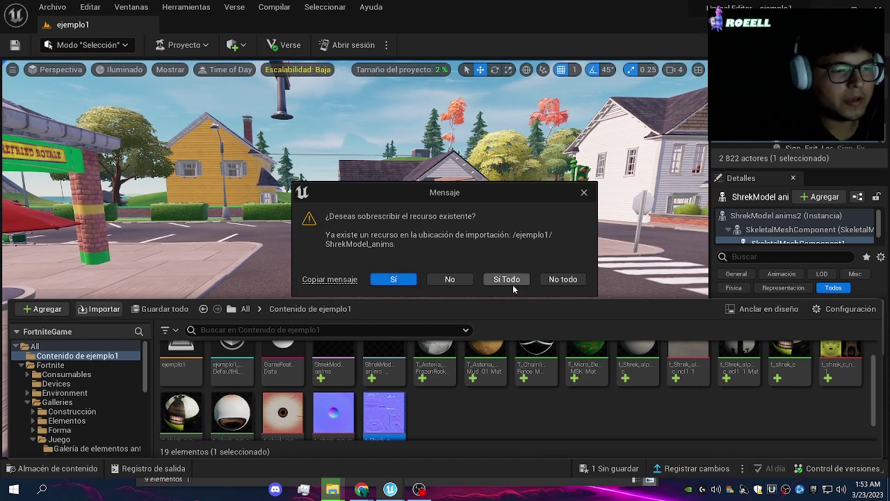
Step: Overwrite existing assets with Sí Todo, import all, and clear and close the message log
{"action": "left_click", "coordinate": [513, 285]}
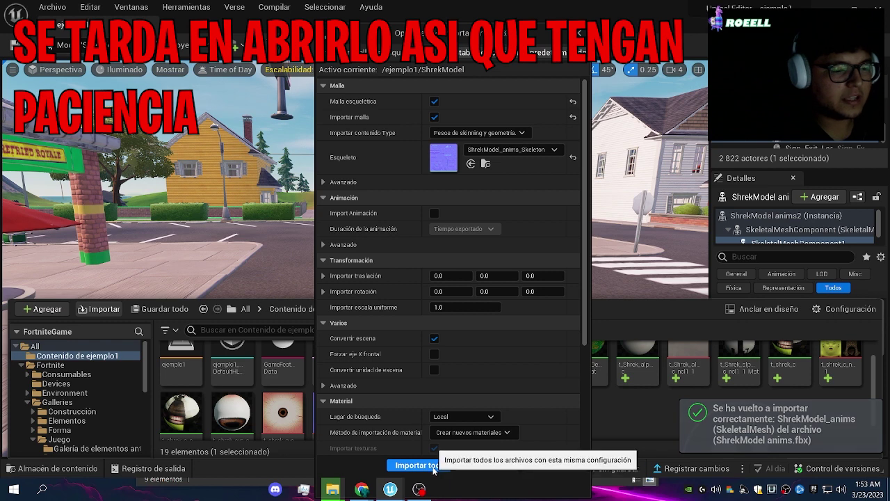
{"action": "left_click", "coordinate": [445, 467]}
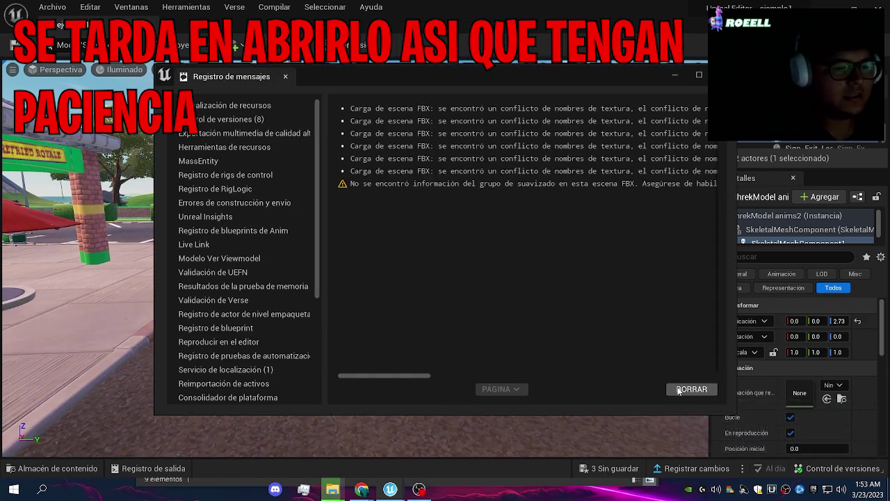
{"action": "left_click", "coordinate": [678, 390]}
{"action": "left_click", "coordinate": [723, 74]}
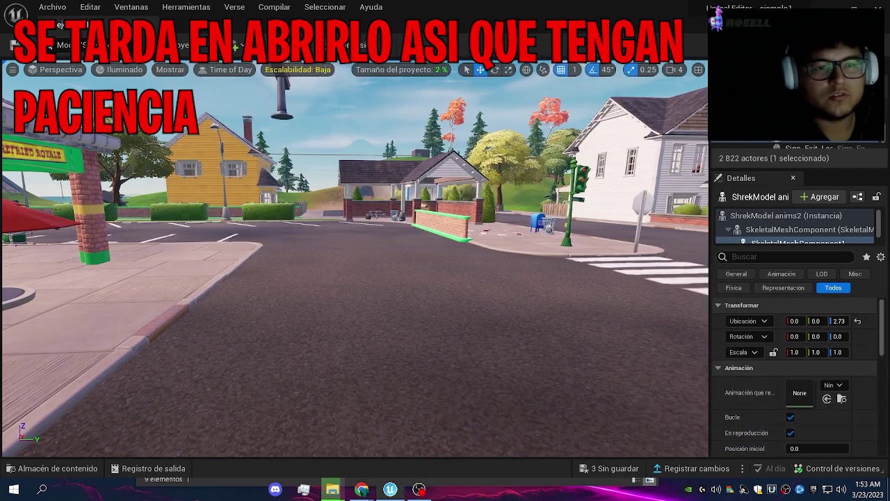
{"action": "left_click", "coordinate": [59, 467]}
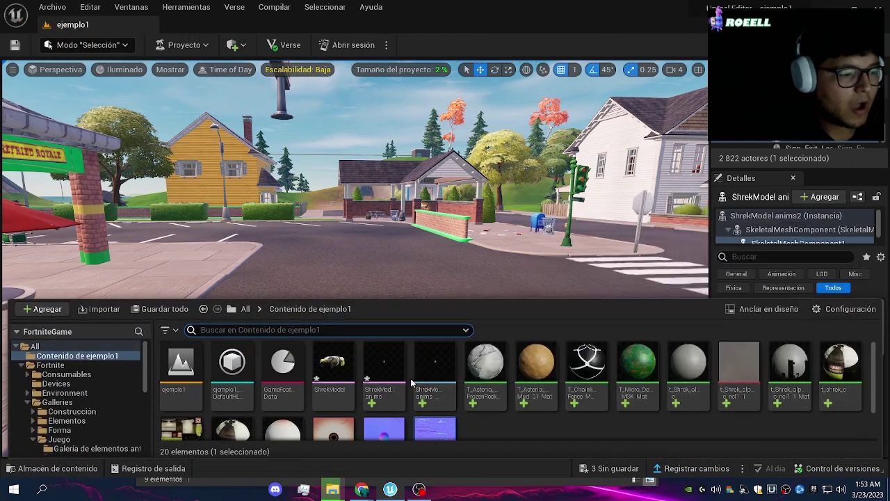
Step: Drag ShrekModel from the Content Drawer onto the street and select the placed actor
{"action": "mouse_move", "coordinate": [326, 367]}
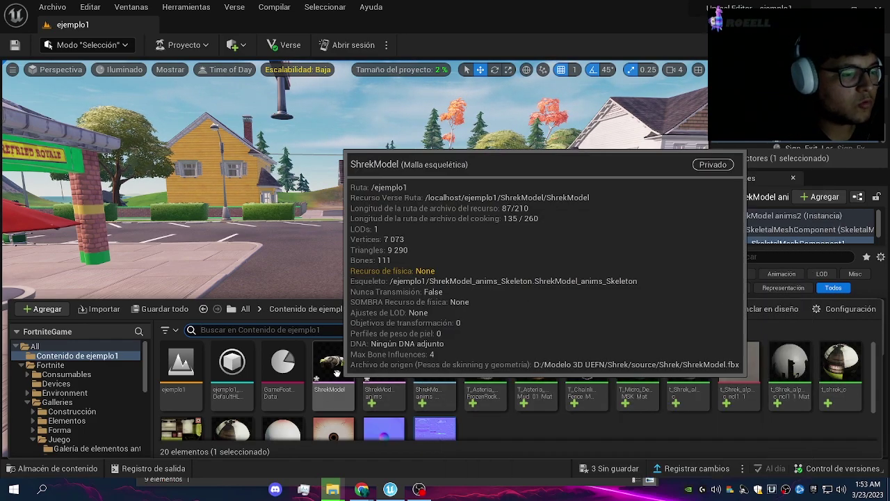
{"action": "left_click_drag", "start_coordinate": [384, 365], "coordinate": [363, 247]}
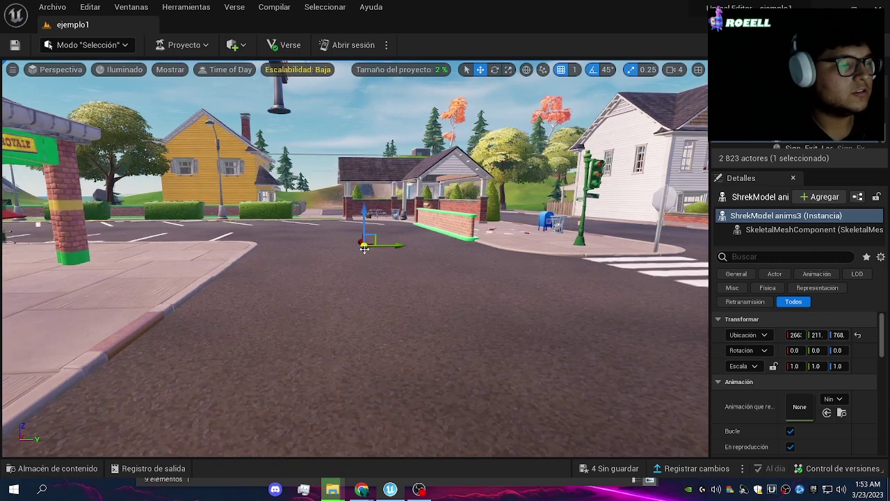
{"action": "scroll", "coordinate": [364, 248], "scroll_direction": "up", "scroll_amount": 10}
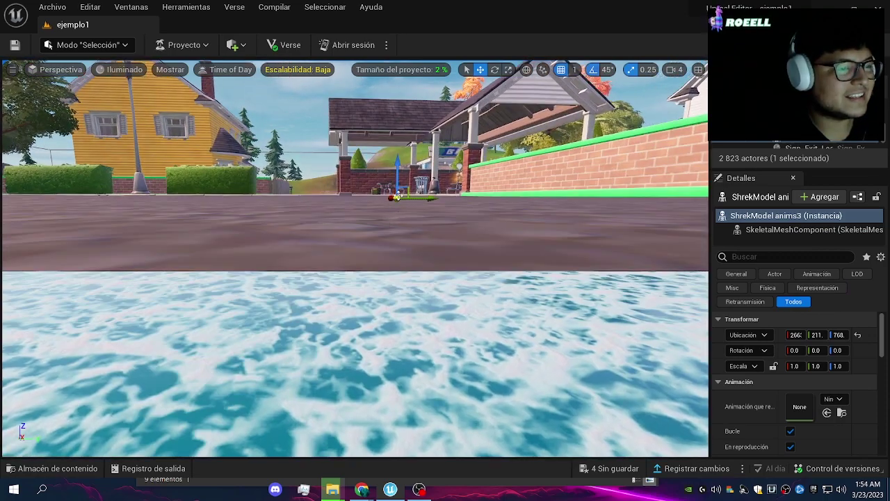
{"action": "left_click_drag", "start_coordinate": [435, 306], "coordinate": [372, 292]}
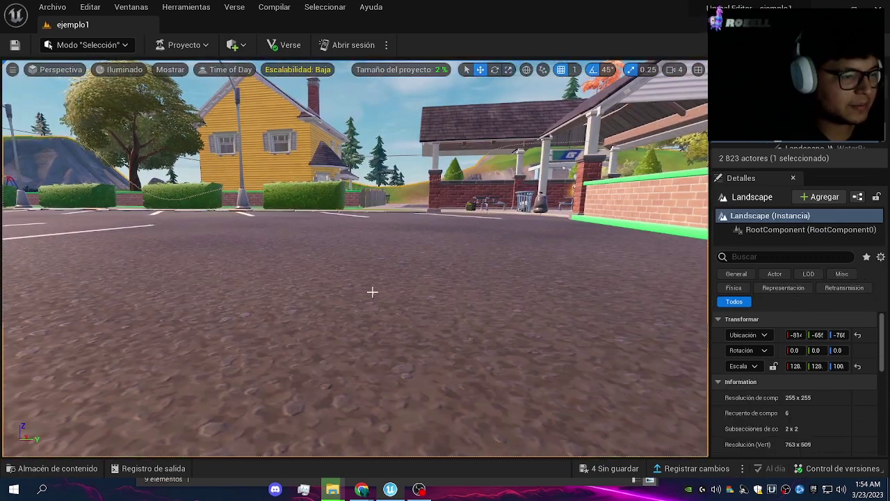
{"action": "right_click_drag", "start_coordinate": [373, 292], "coordinate": [380, 302]}
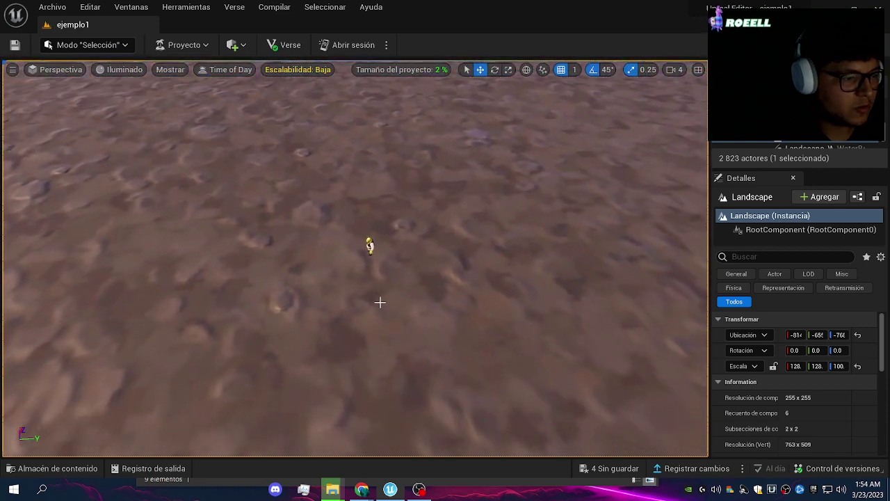
{"action": "left_click", "coordinate": [370, 244]}
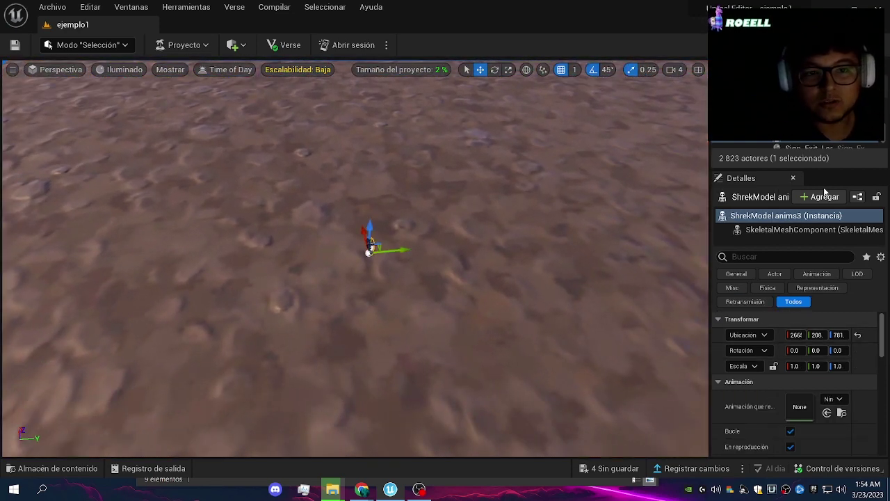
Step: Set the Shrek actor's X, Y and Z scale to 500 in Detalles
{"action": "left_click_drag", "start_coordinate": [818, 169], "coordinate": [818, 149]}
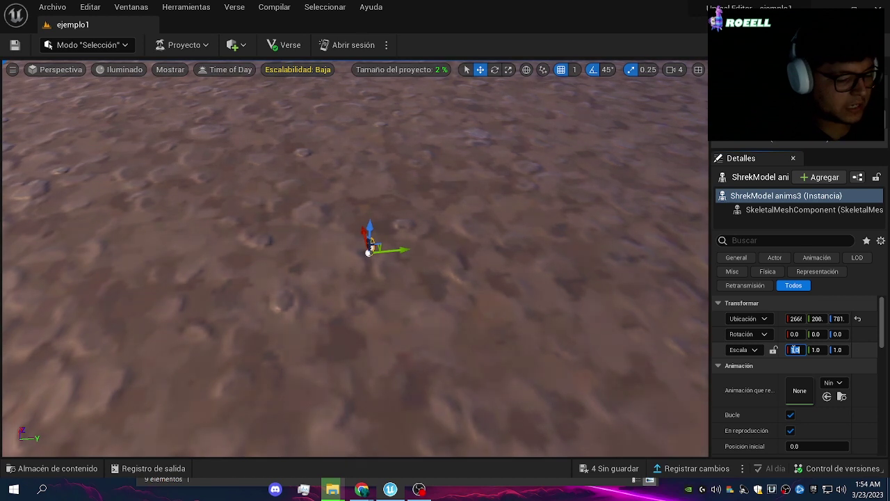
{"action": "type", "text": "500"}
{"action": "key", "text": "Return"}
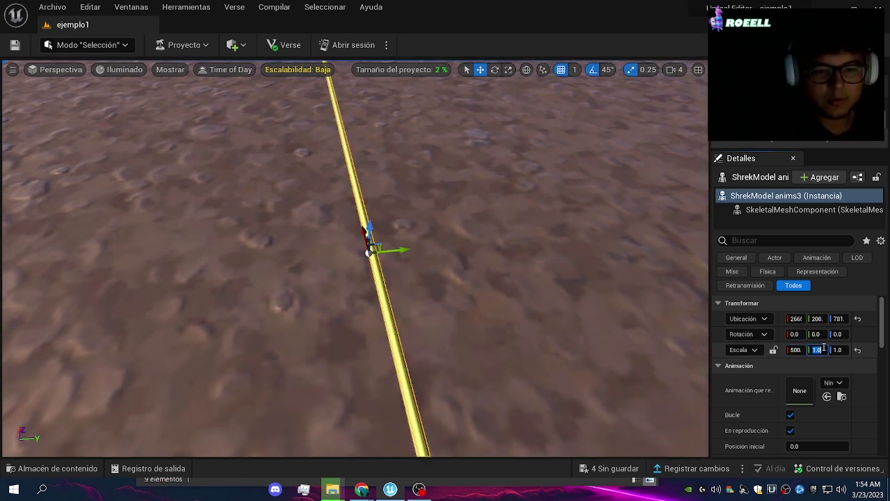
{"action": "type", "text": "00"}
{"action": "key", "text": "Return"}
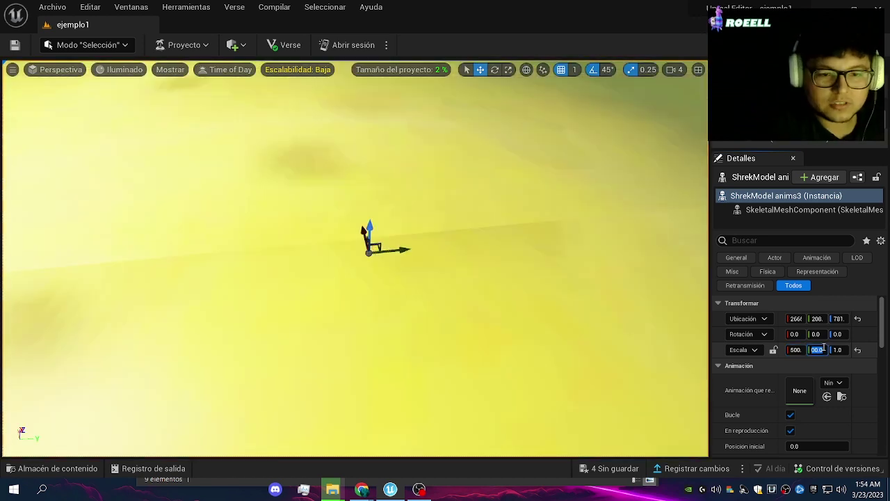
{"action": "type", "text": "500"}
{"action": "key", "text": "Return"}
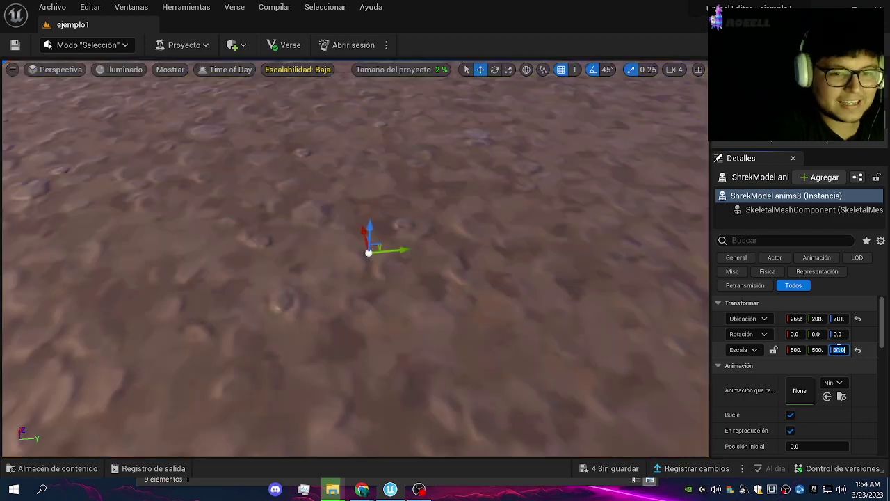
Step: Fly back to view the giant Shrek and save the four ShrekModel assets
{"action": "mouse_move", "coordinate": [584, 303]}
{"action": "left_mouse_down"}
{"action": "mouse_move", "coordinate": [141, 117]}
{"action": "mouse_move", "coordinate": [113, 258]}
{"action": "left_mouse_up"}
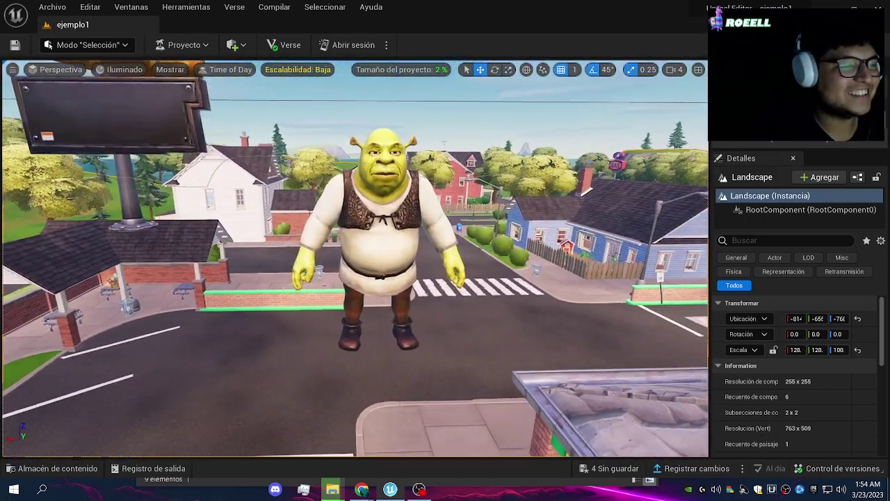
{"action": "left_click_drag", "start_coordinate": [466, 222], "coordinate": [465, 222]}
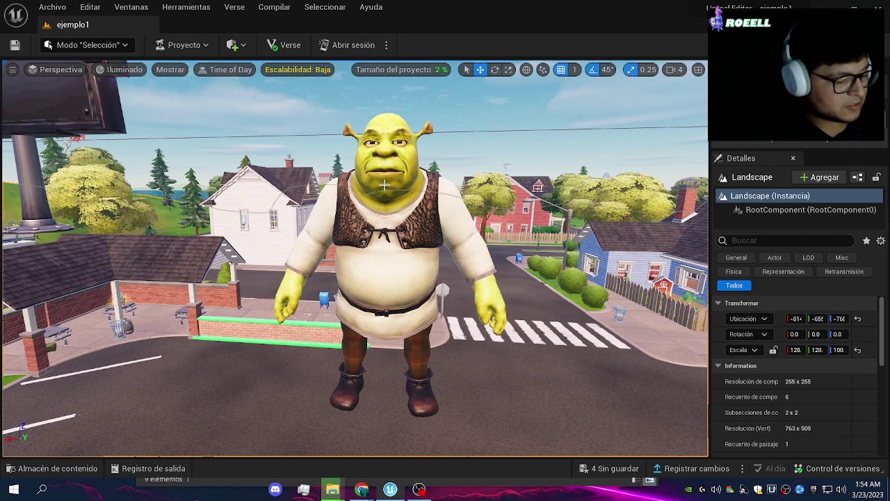
{"action": "key", "text": "ctrl+s"}
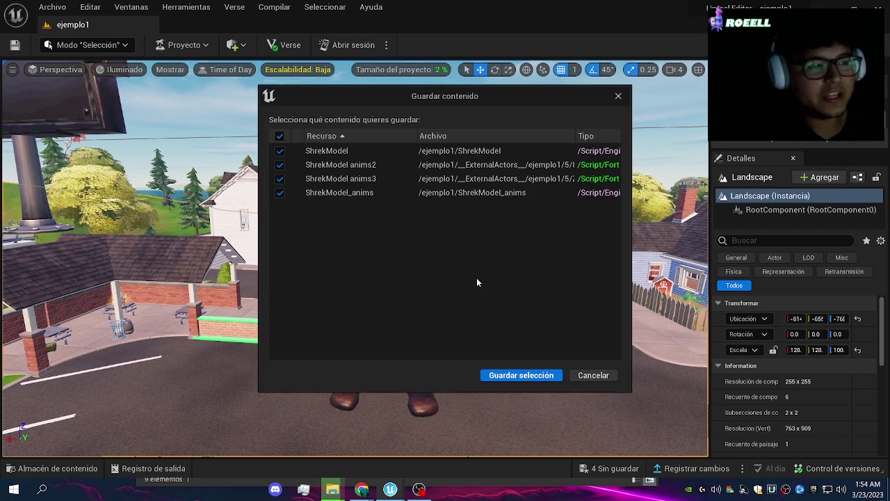
{"action": "left_click", "coordinate": [535, 376]}
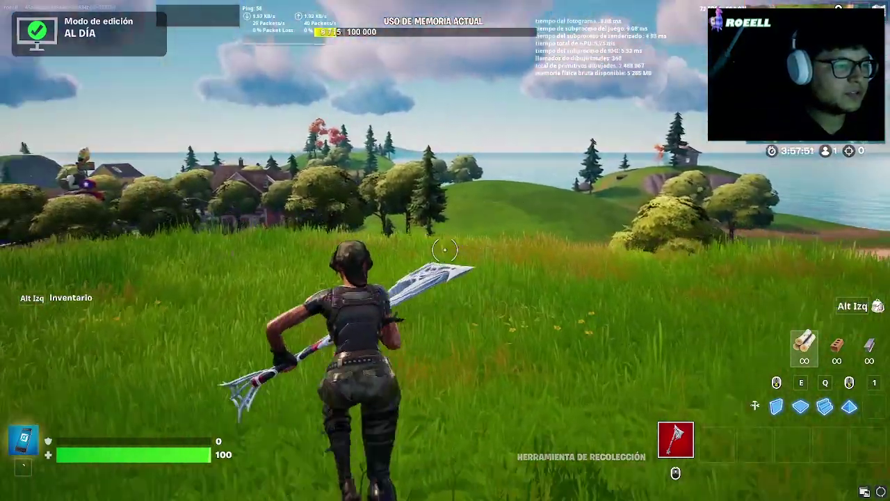
Step: Fly over the town at increased speed, landing beside the giant Shrek and taking off again
{"action": "key", "text": "space"}
{"action": "key", "text": "space"}
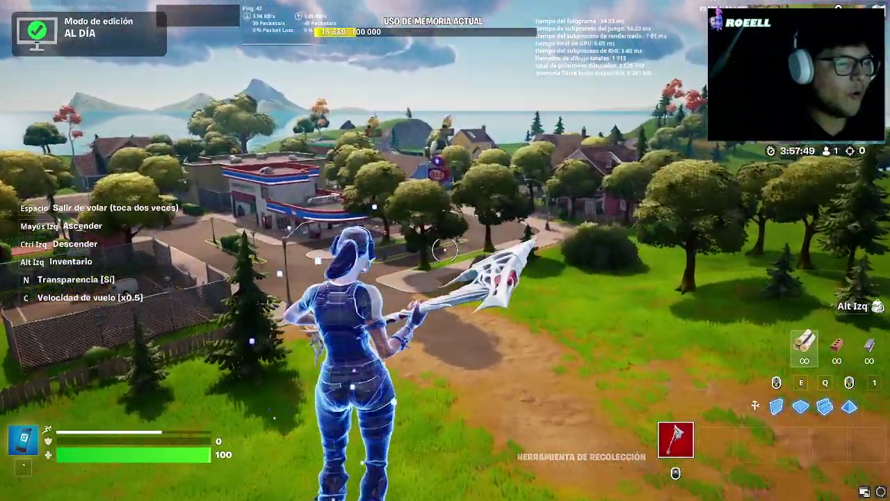
{"action": "key", "text": "shift"}
{"action": "key", "text": "w"}
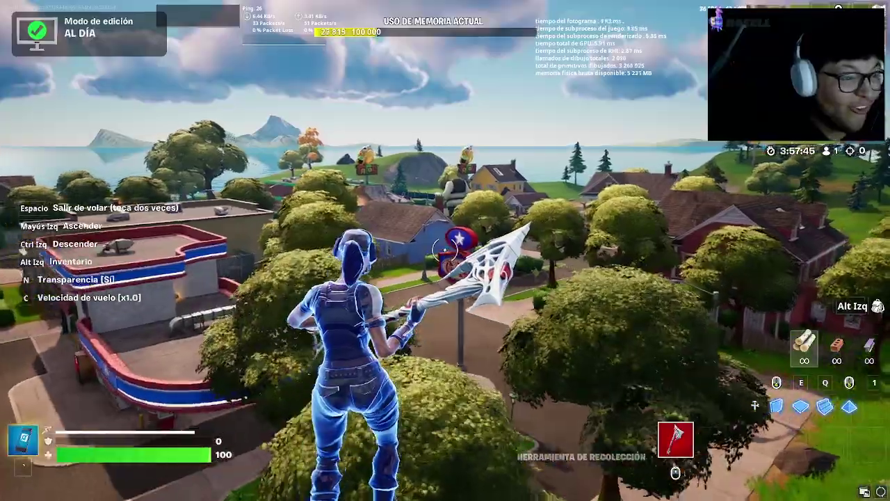
{"action": "key", "text": "c"}
{"action": "key", "text": "c"}
{"action": "key", "text": "c"}
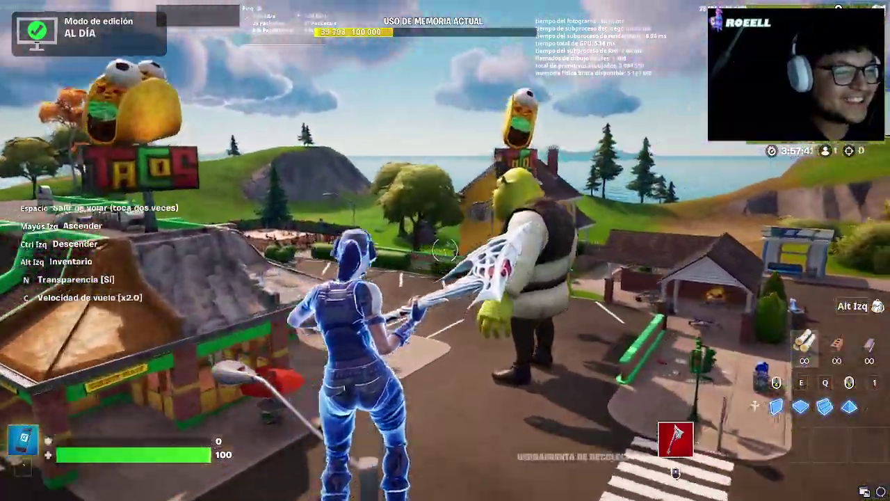
{"action": "key", "text": "space"}
{"action": "key", "text": "space"}
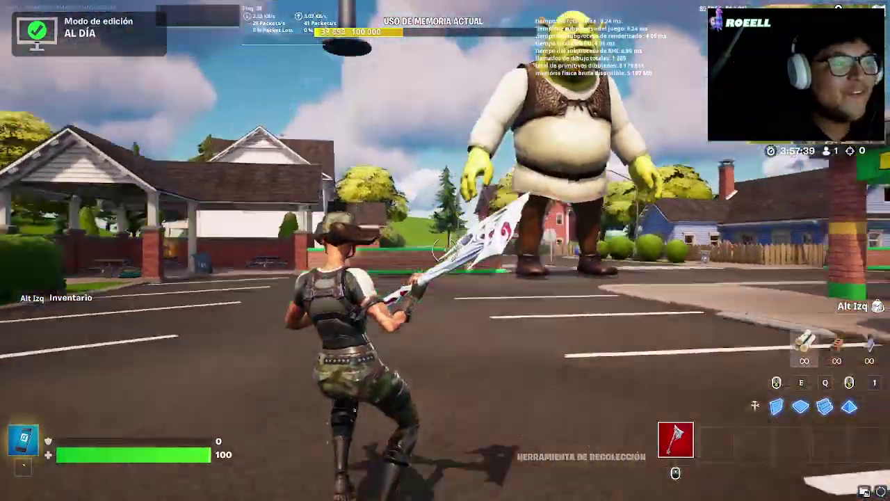
{"action": "key", "text": "space"}
{"action": "key", "text": "space"}
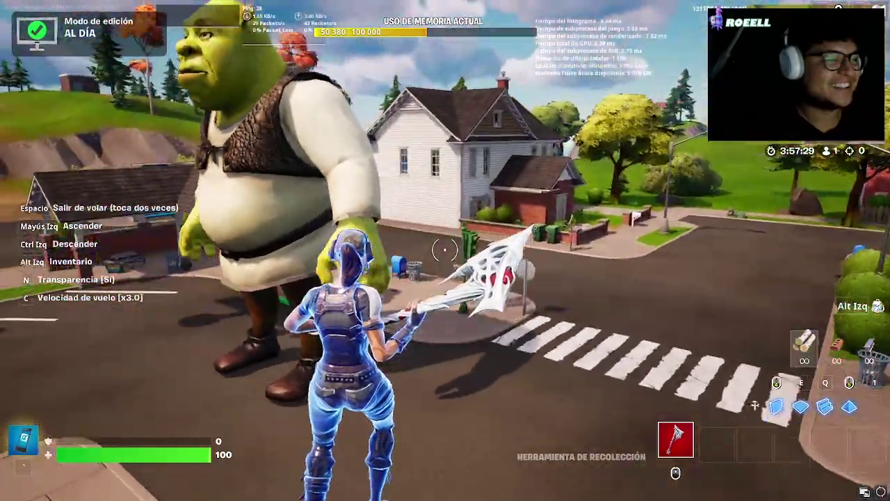
{"action": "key", "text": "space"}
{"action": "key", "text": "space"}
{"action": "key", "text": "space"}
{"action": "key", "text": "space"}
{"action": "key", "text": "c"}
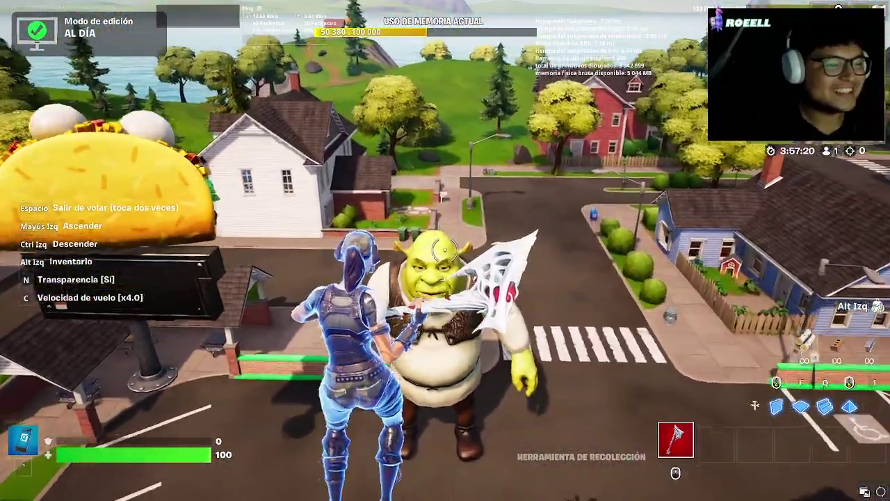